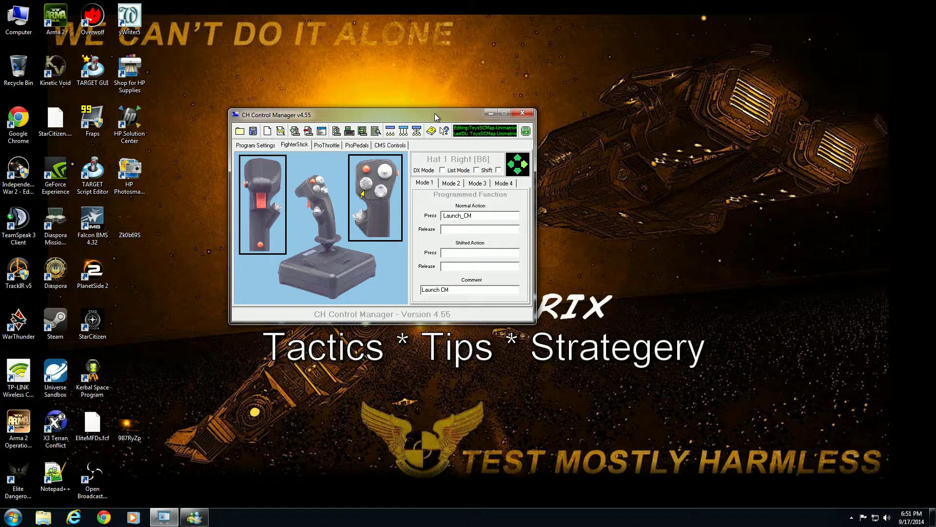
# - Load the Star_Citizen_The_Unimatrix map and examine Hat 1 Down's Release key field
pyautogui.click(239, 131)
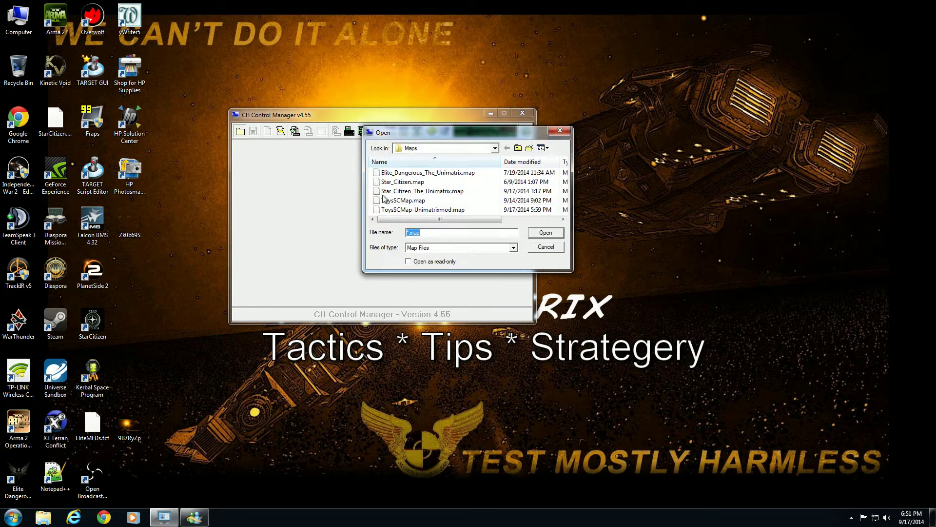
pyautogui.doubleClick(400, 191)
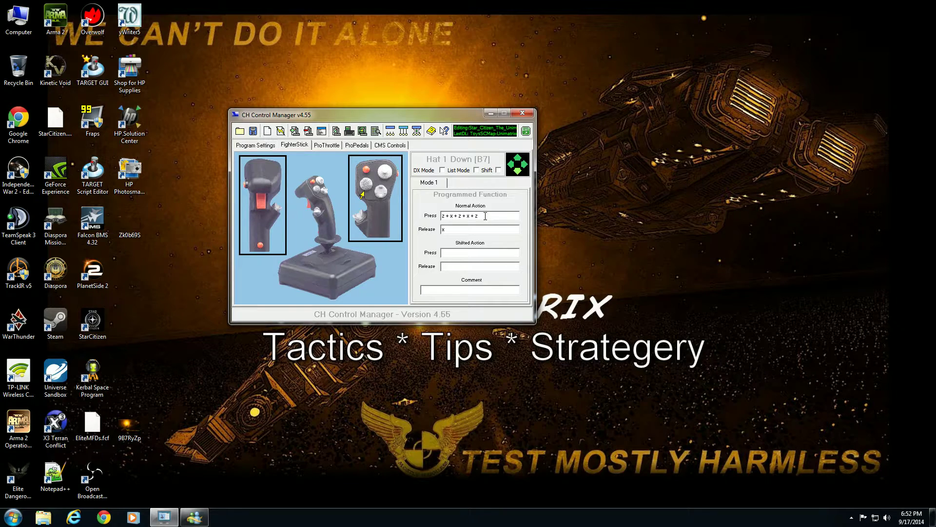
pyautogui.click(442, 231)
pyautogui.write('z')
pyautogui.rightClick(483, 232)
pyautogui.click(466, 228)
# - Load ToysSCMap-Unimatrixmod.map and place its CM Editor window at the upper right
pyautogui.click(239, 130)
pyautogui.click(430, 209)
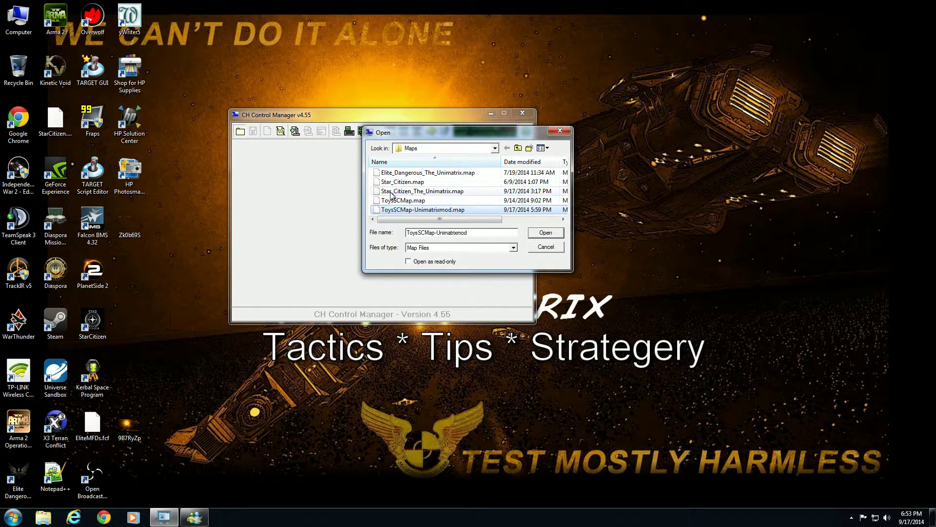
pyautogui.click(554, 232)
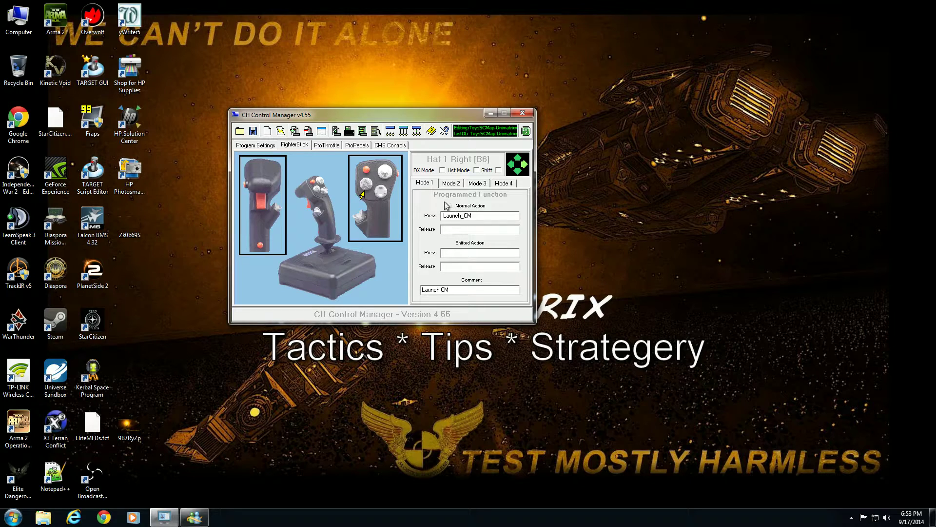
pyautogui.click(322, 131)
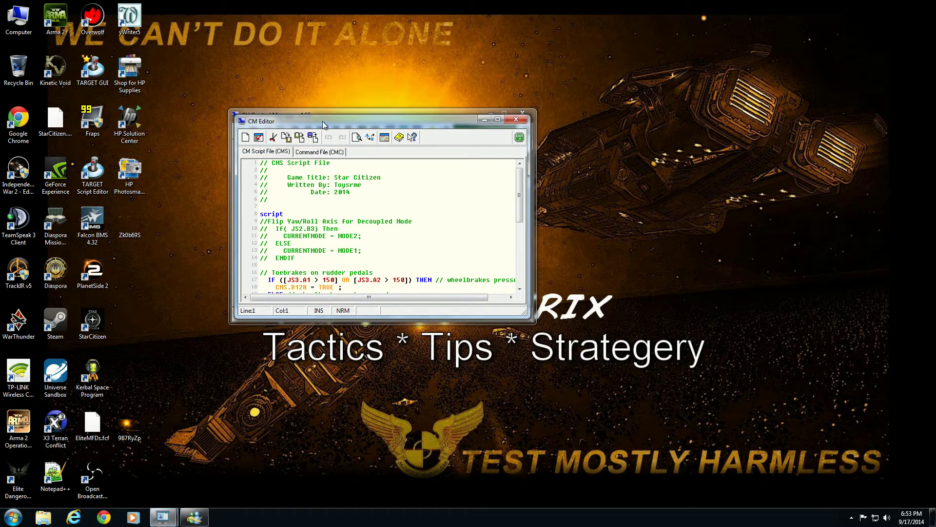
pyautogui.moveTo(323, 121); pyautogui.dragTo(638, 66)
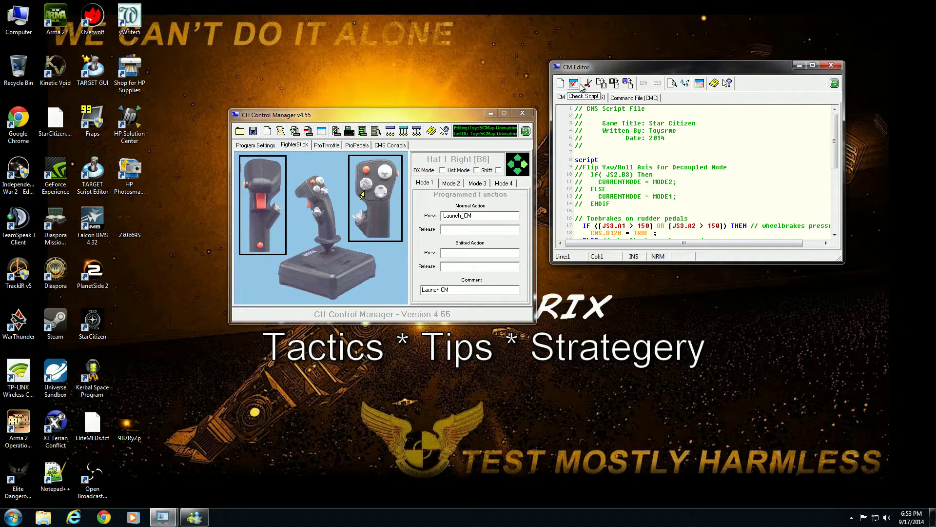
# - Switch the CM Editor to the Command File (CMC) tab
pyautogui.click(629, 99)
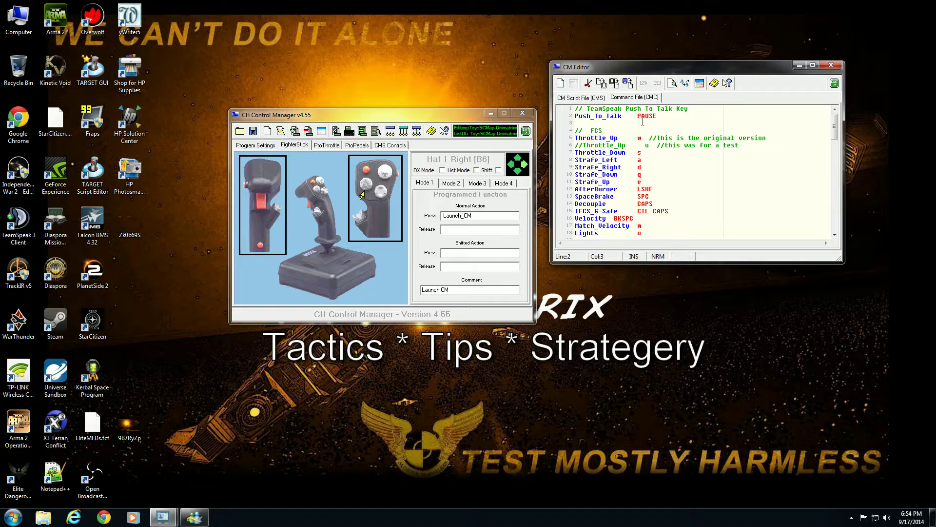
pyautogui.click(590, 139)
pyautogui.click(594, 145)
pyautogui.click(574, 139)
pyautogui.write('//')
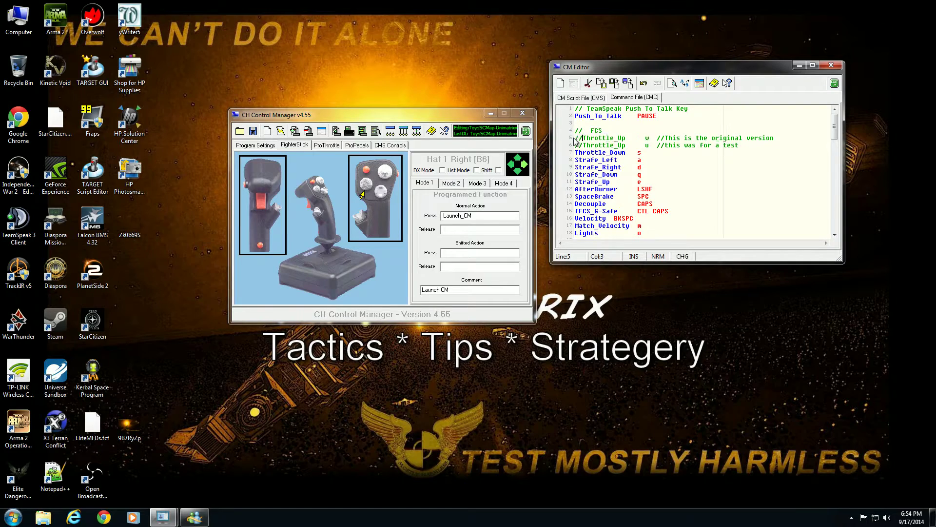
pyautogui.press('BackSpace')
pyautogui.press('BackSpace')
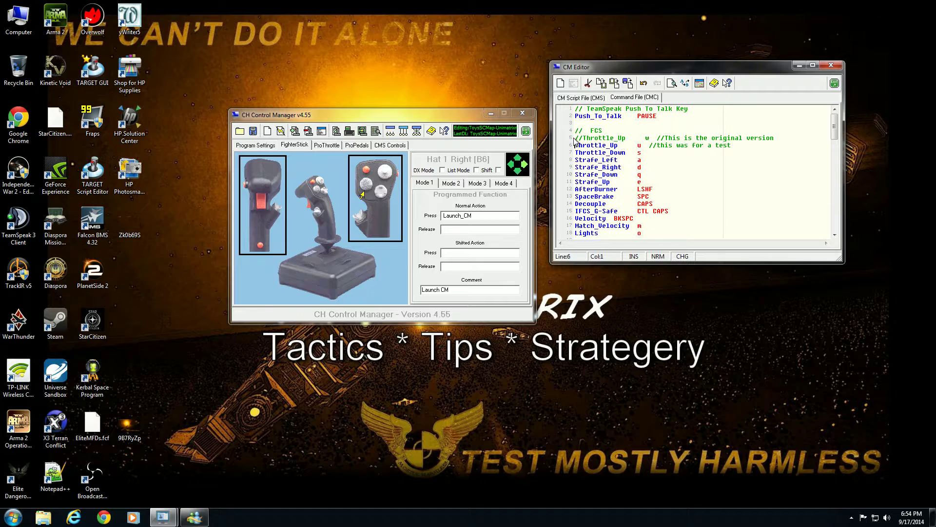
pyautogui.write('//')
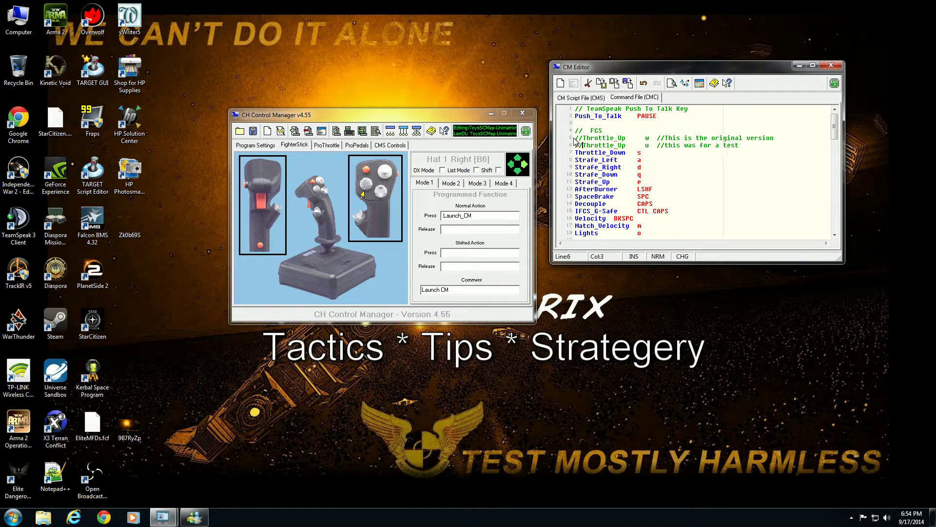
pyautogui.click(575, 138)
pyautogui.press('Delete')
pyautogui.press('Delete')
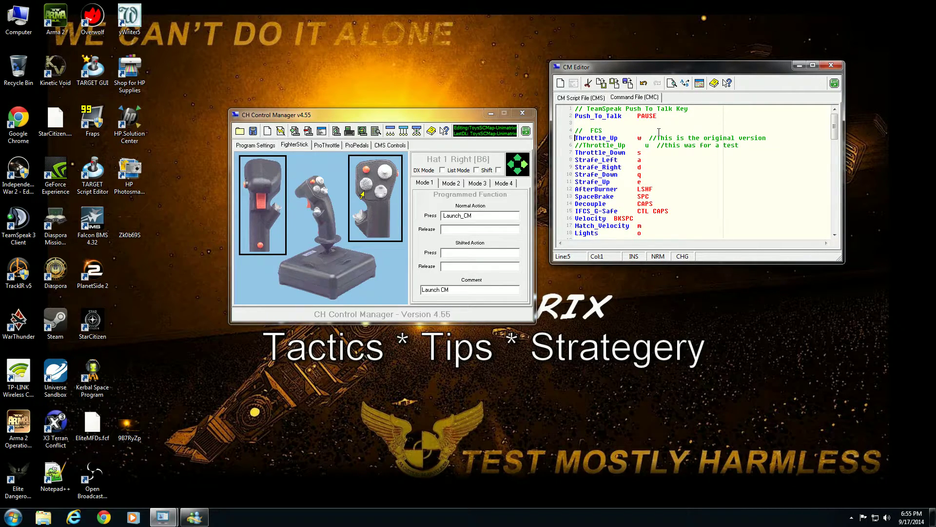
pyautogui.moveTo(708, 139)
pyautogui.mouseDown()
pyautogui.moveTo(697, 146)
pyautogui.moveTo(708, 140)
pyautogui.mouseUp()
pyautogui.scroll(-1, 653, 209)
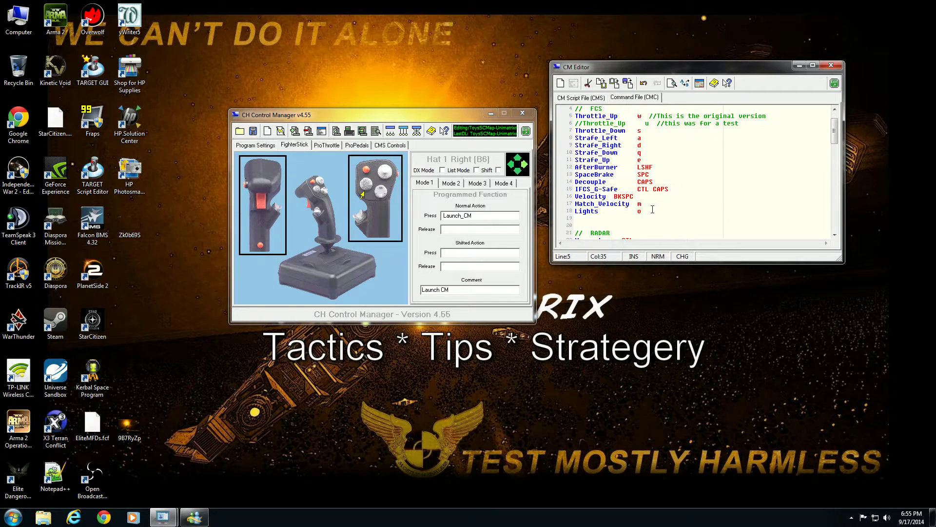
pyautogui.scroll(-1, 652, 209)
pyautogui.scroll(-4, 638, 199)
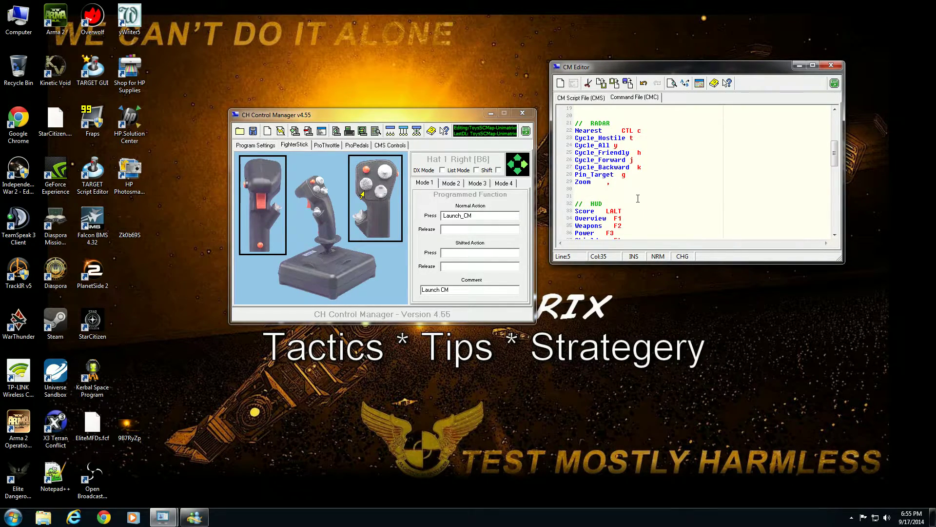
pyautogui.scroll(-4, 638, 198)
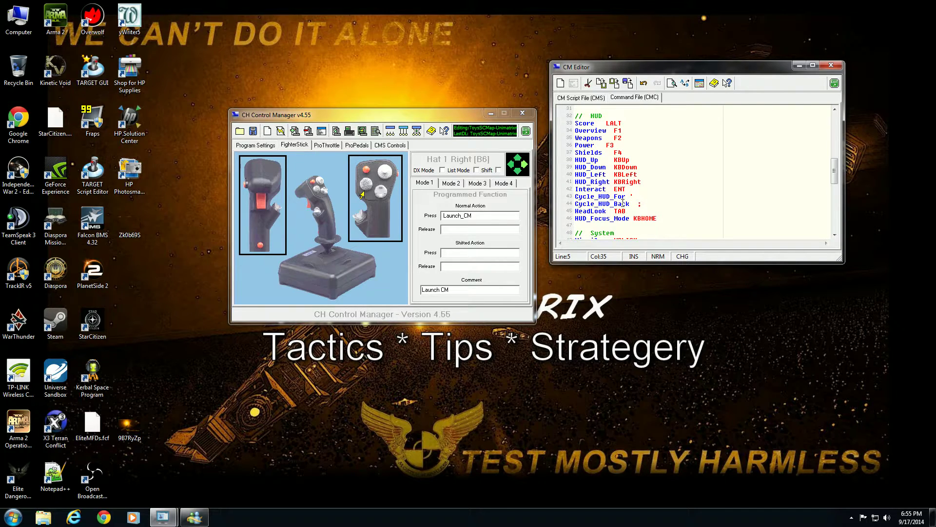
pyautogui.scroll(-2, 628, 193)
pyautogui.scroll(-2, 629, 194)
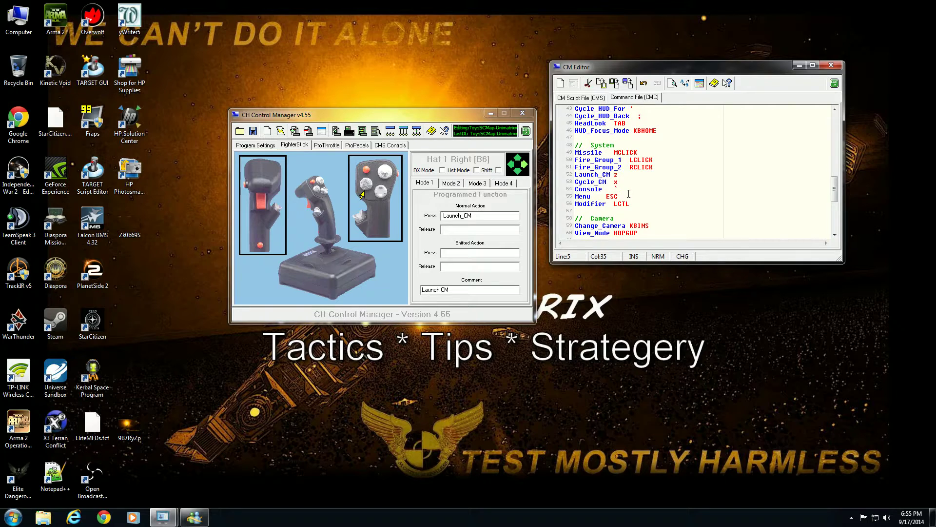
pyautogui.scroll(-1, 622, 183)
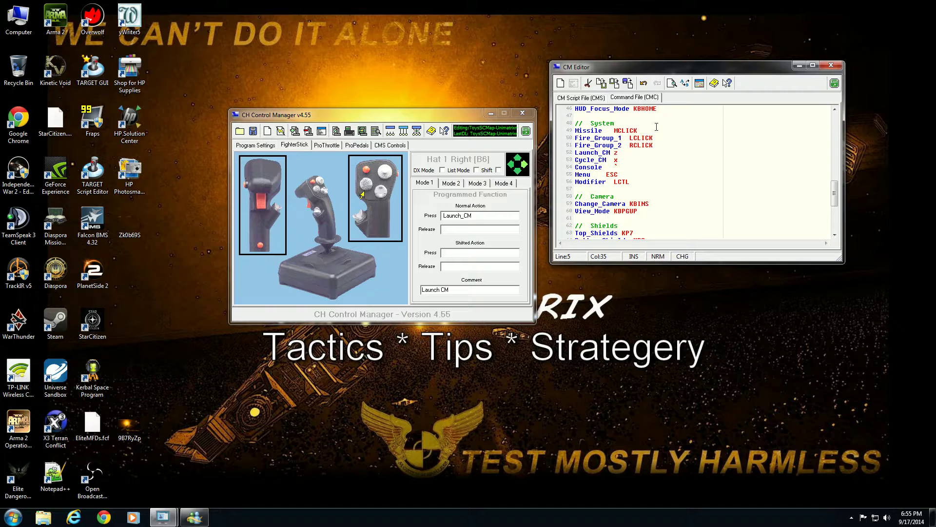
pyautogui.scroll(-2, 623, 169)
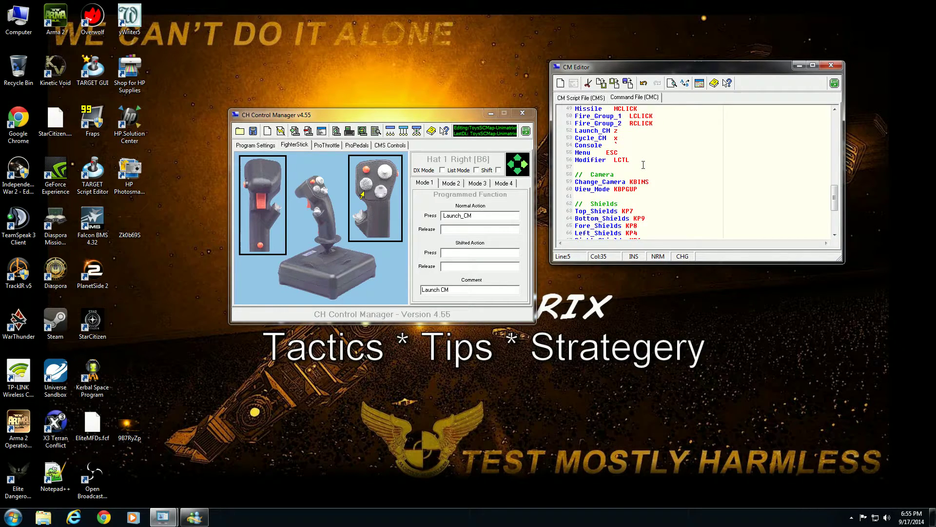
pyautogui.scroll(-4, 626, 171)
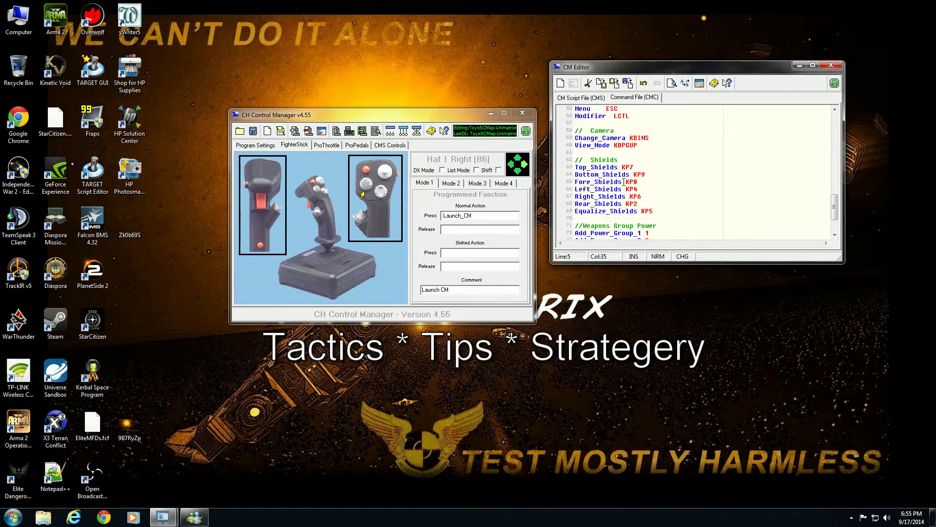
pyautogui.scroll(1, 621, 160)
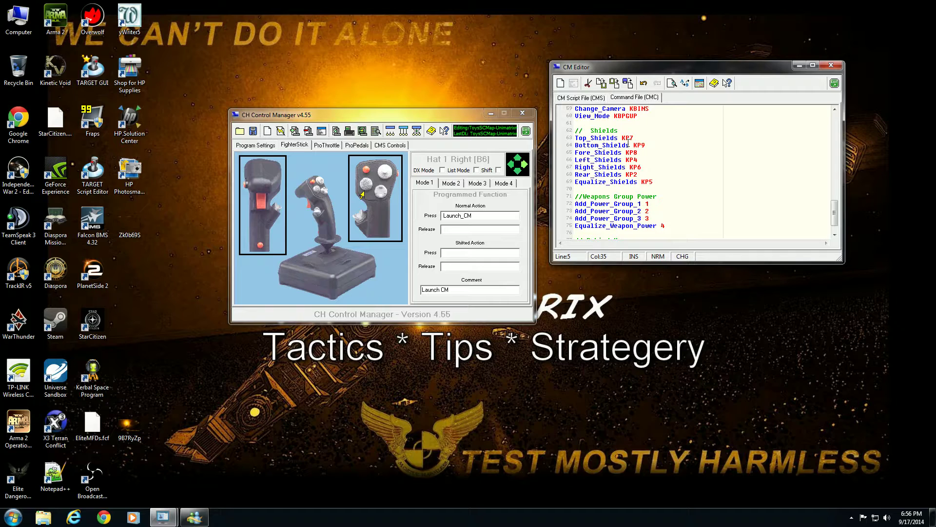
# - Show the FighterStick's X-Axis [A1] settings and scroll the command file toward Rebind Keys
pyautogui.click(323, 230)
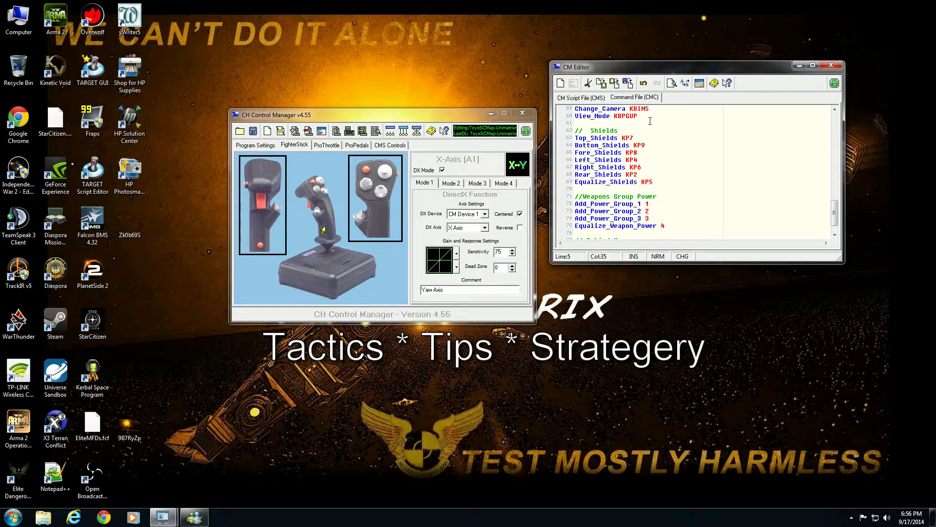
pyautogui.scroll(-1, 713, 179)
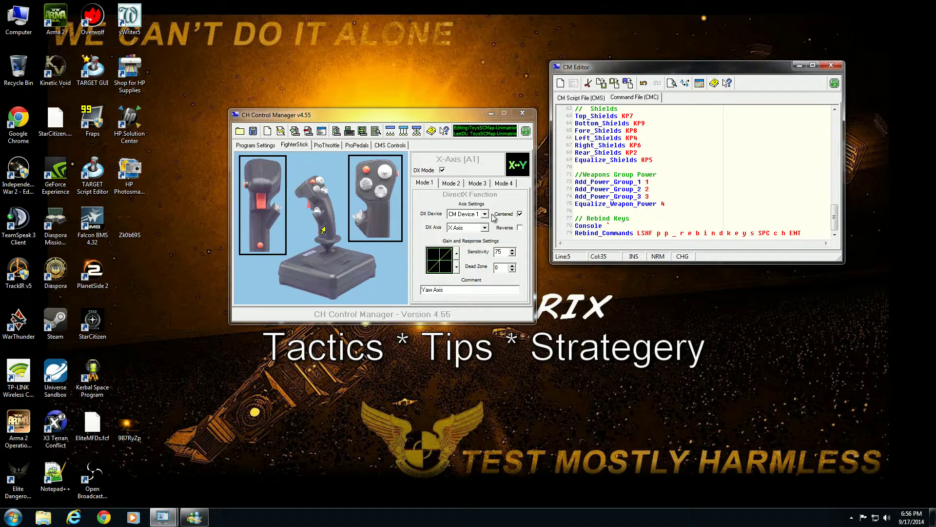
# - Cycle the X axis through Modes 1–3 and toggle DX Mode off and back on
pyautogui.click(459, 184)
pyautogui.click(481, 184)
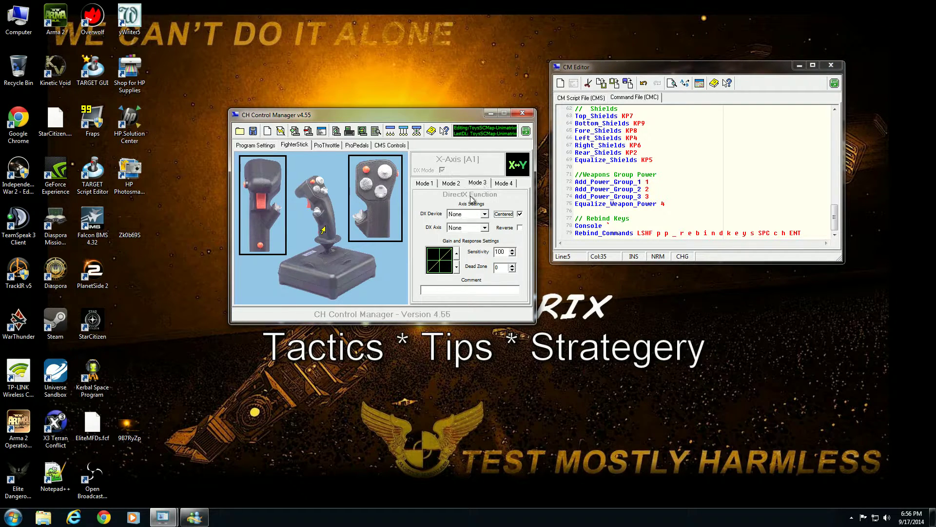
pyautogui.click(443, 184)
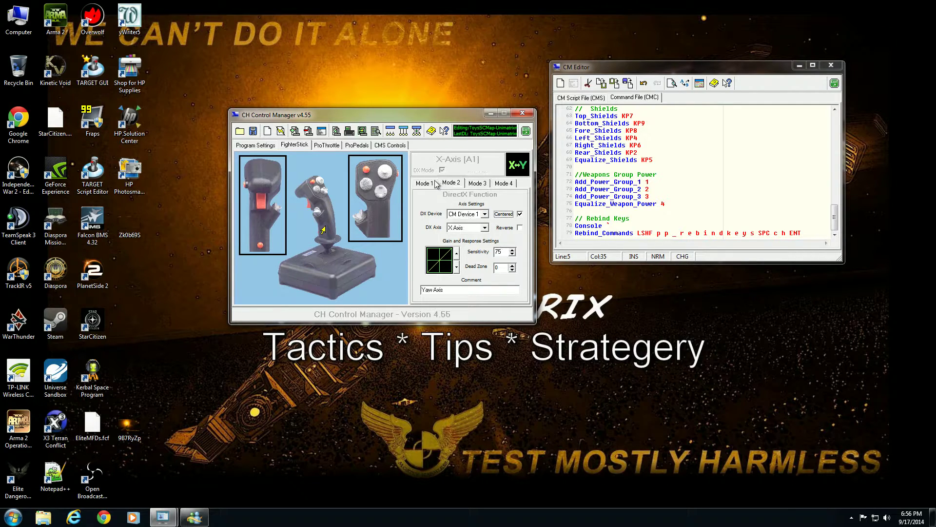
pyautogui.click(431, 184)
pyautogui.click(442, 170)
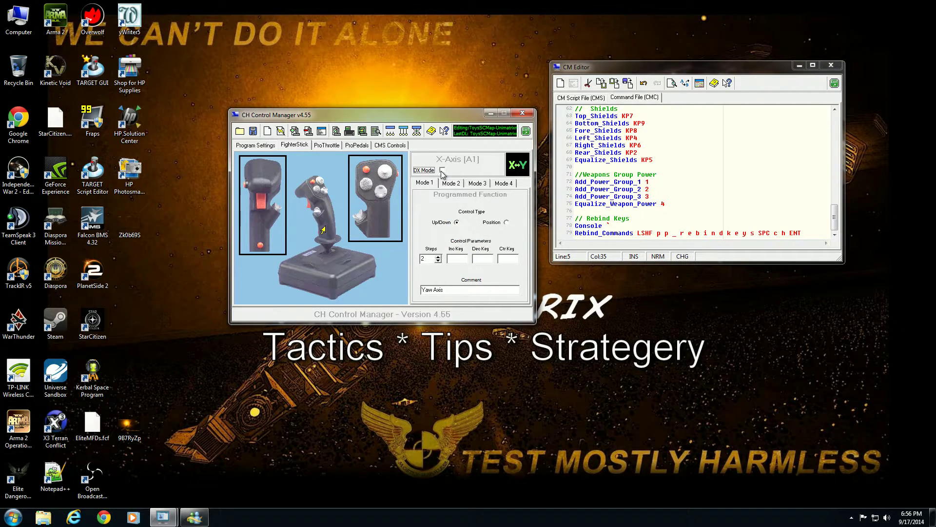
pyautogui.click(442, 170)
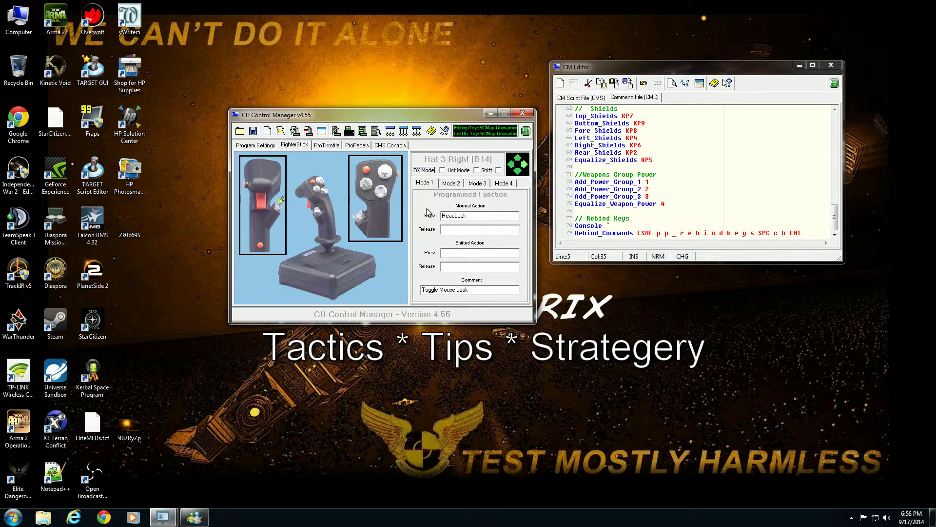
# - Leave Hat 3 Right's Mode 2 Press empty after removing a trial SPC, and save
pyautogui.click(455, 184)
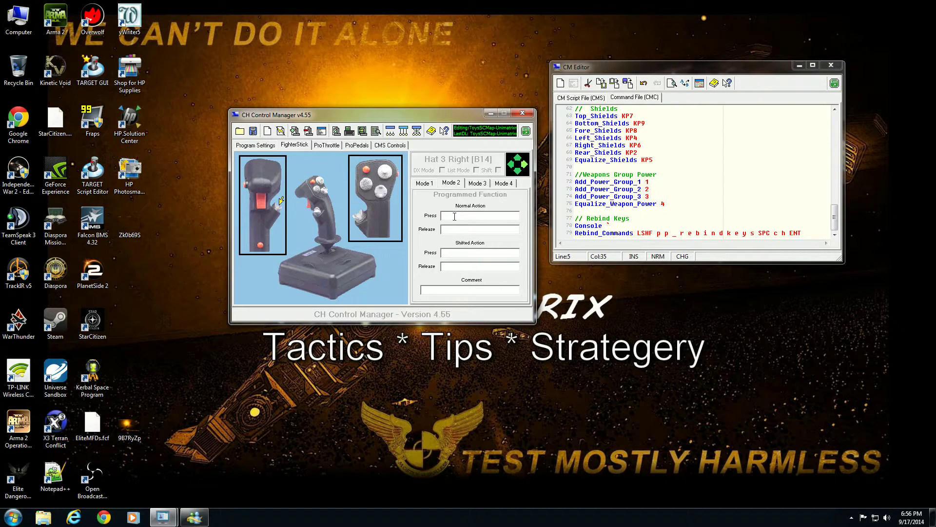
pyautogui.write('SPC')
pyautogui.press('BackSpace')
pyautogui.press('BackSpace')
pyautogui.press('BackSpace')
pyautogui.hotkey('ctrl', 's')
# - Place the caret at the Rebind_Commands key sequence in the command file
pyautogui.click(636, 233)
pyautogui.scroll(-20, 635, 224)
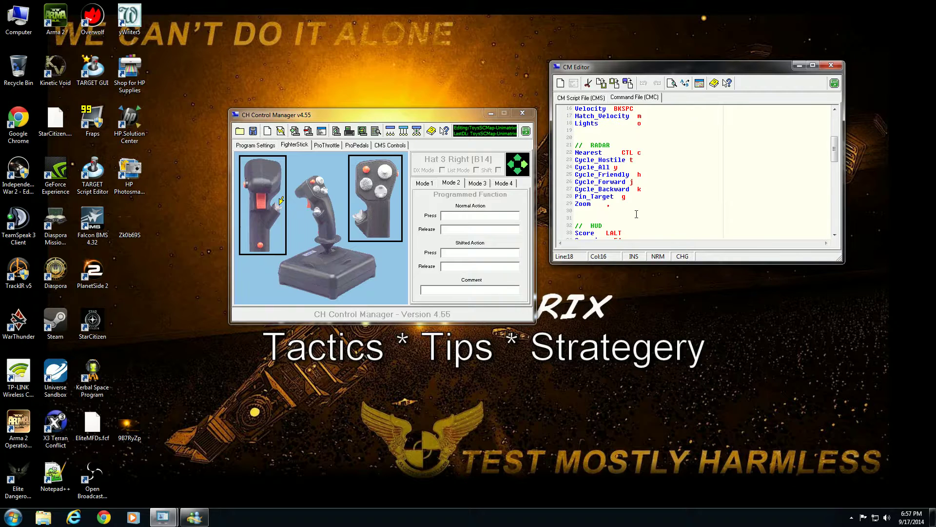
pyautogui.scroll(-1, 634, 218)
pyautogui.click(638, 232)
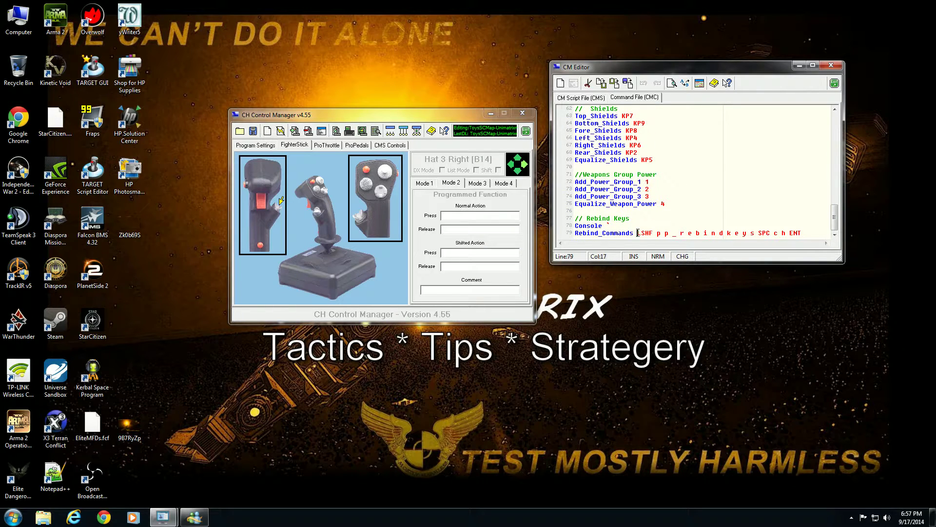
# - Wrap the line 79 key sequence in backticks, then bring up Editor Options
pyautogui.write('`')
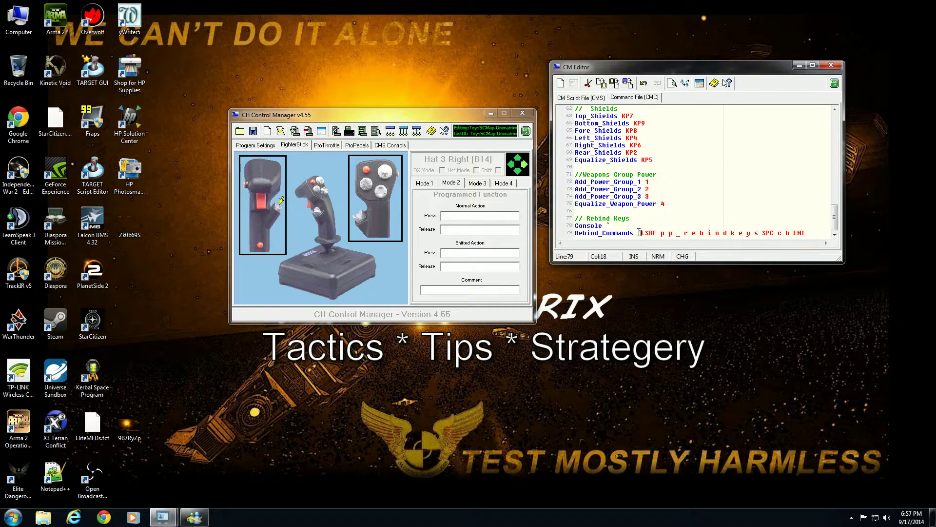
pyautogui.press('End')
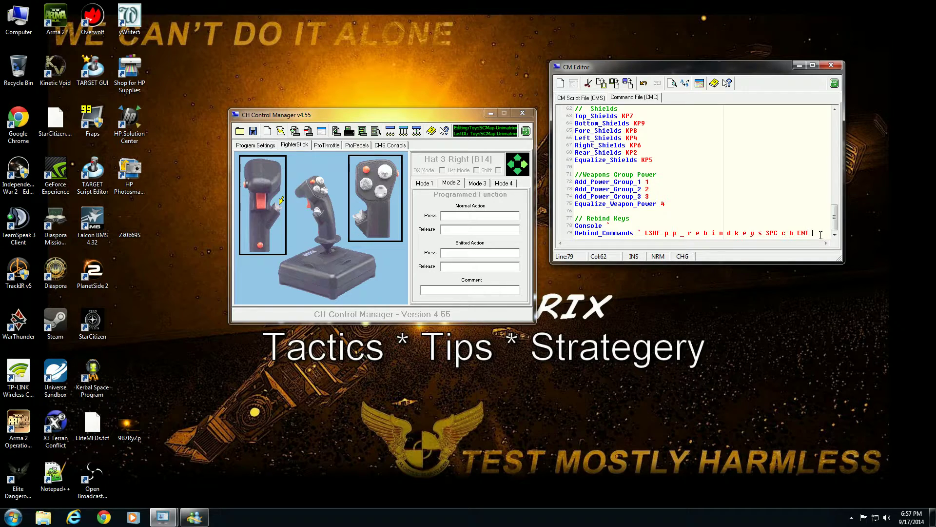
pyautogui.write('`')
pyautogui.click(698, 87)
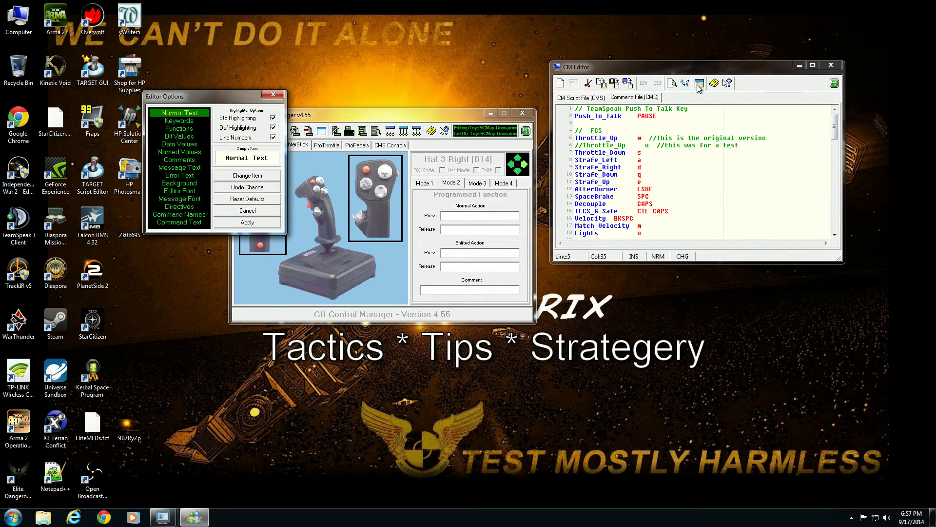
# - Preview the Functions, Normal Text and Command Names highlighting colours
pyautogui.click(191, 129)
pyautogui.click(183, 121)
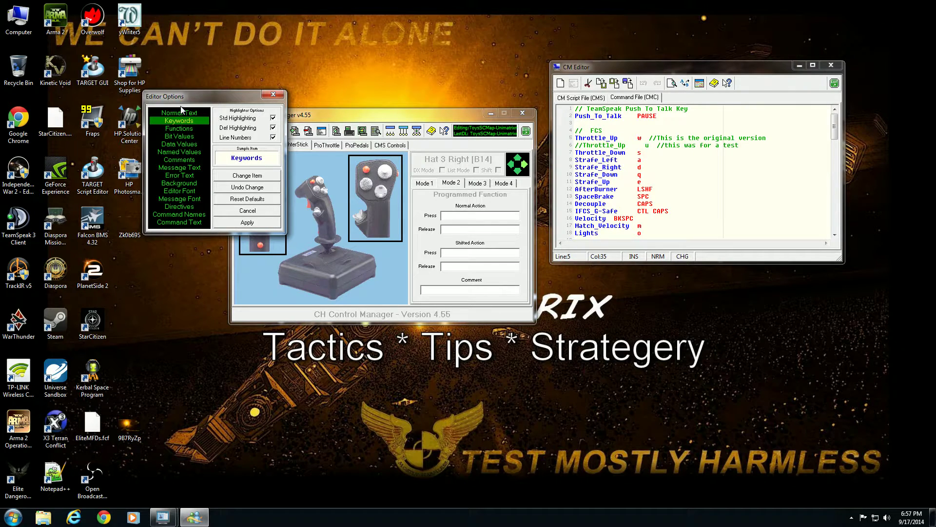
pyautogui.click(180, 113)
pyautogui.click(180, 152)
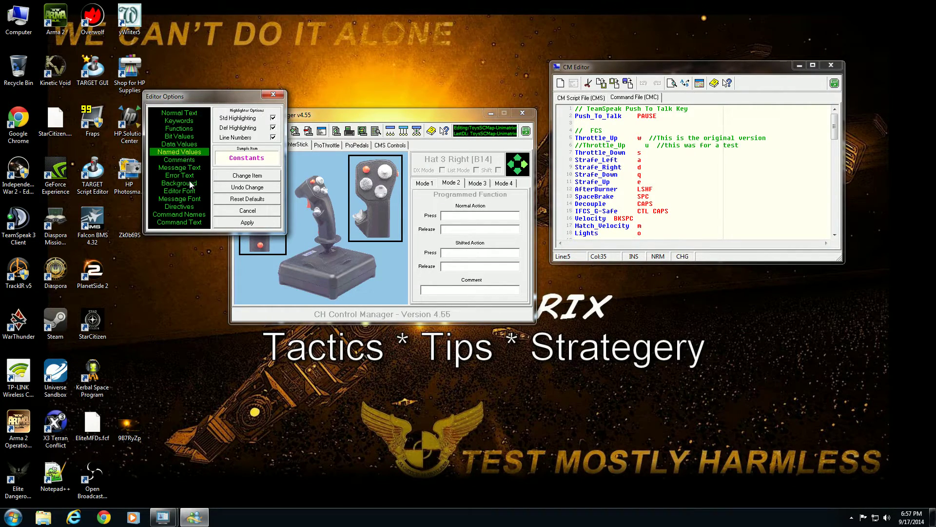
pyautogui.click(182, 183)
pyautogui.click(188, 215)
# - Preview Directives, Named Values and Keywords colours, close unchanged, and open the user's guide
pyautogui.click(189, 223)
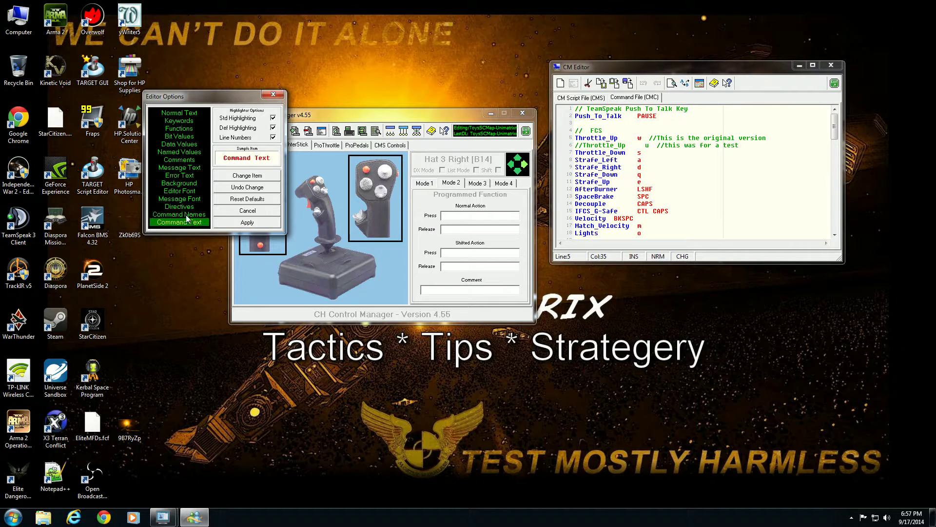
pyautogui.click(188, 215)
pyautogui.click(186, 206)
pyautogui.click(185, 199)
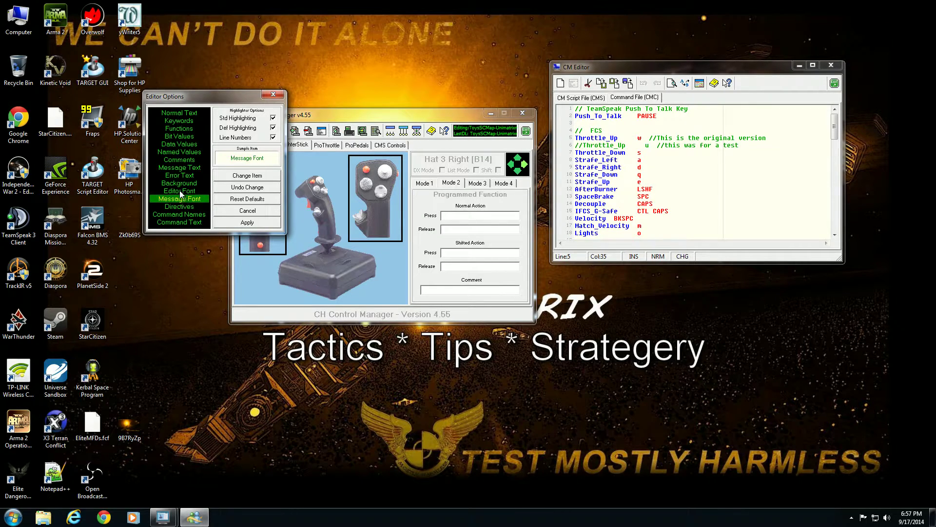
pyautogui.click(182, 192)
pyautogui.click(180, 153)
pyautogui.click(180, 122)
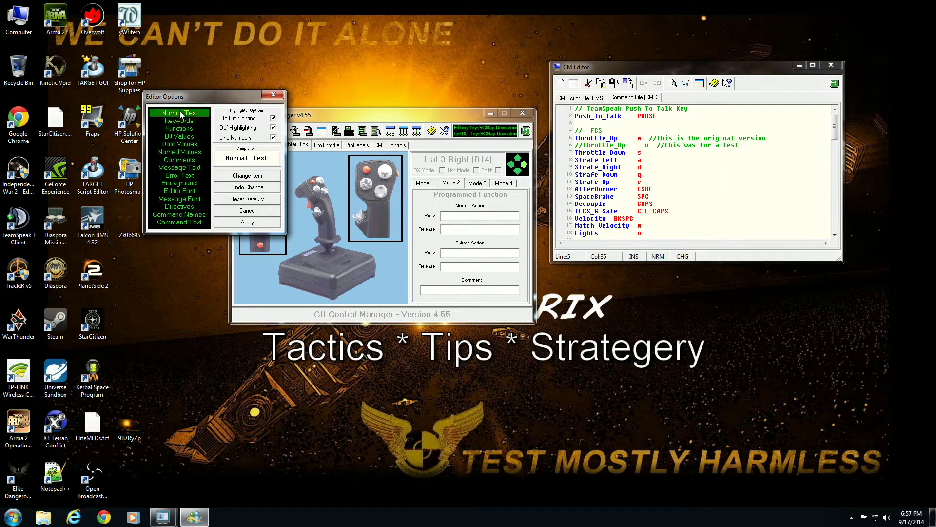
pyautogui.click(273, 94)
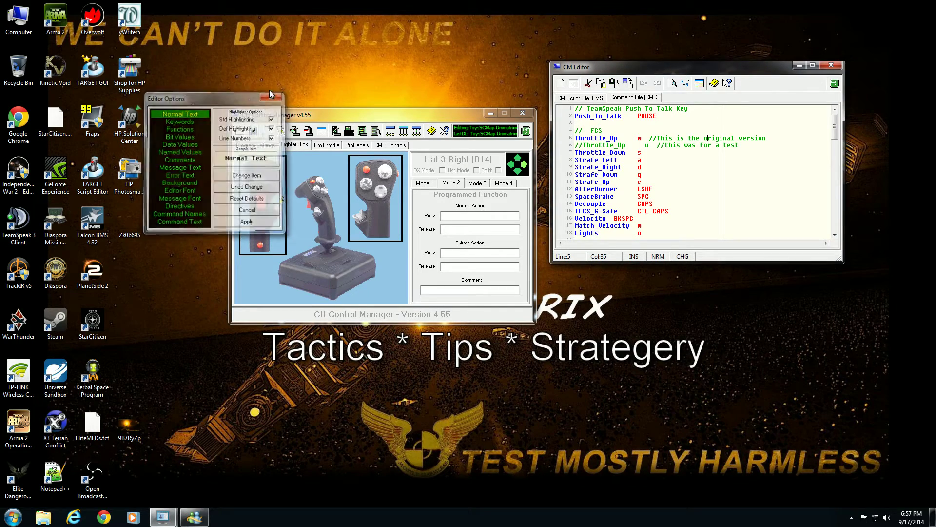
pyautogui.click(727, 83)
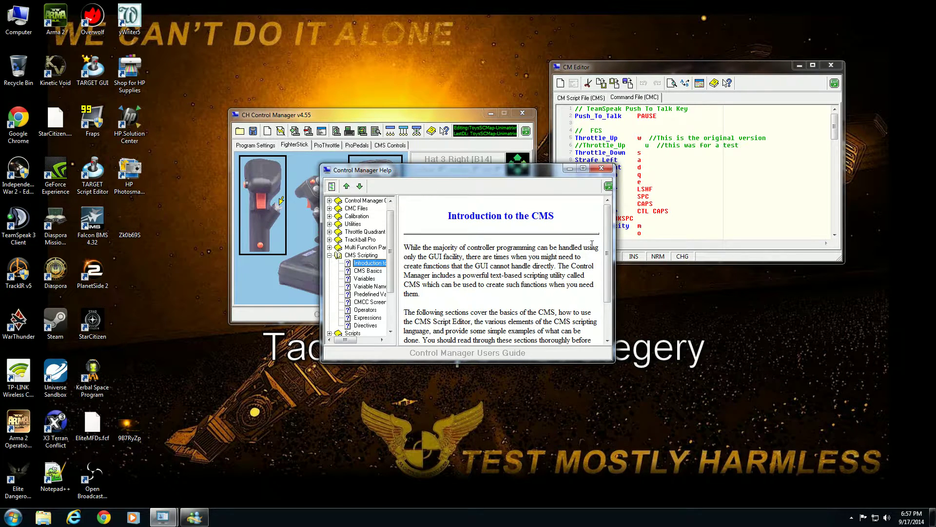
pyautogui.scroll(-2, 592, 244)
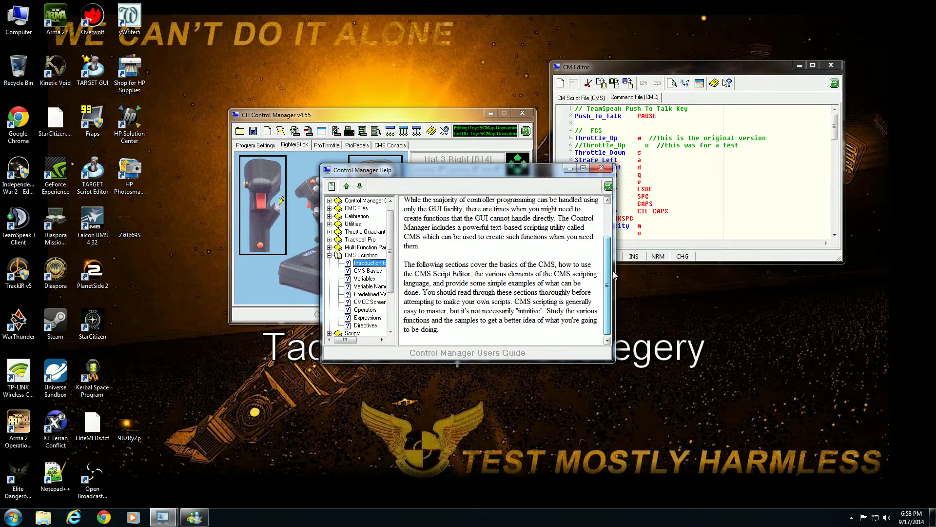
pyautogui.click(366, 271)
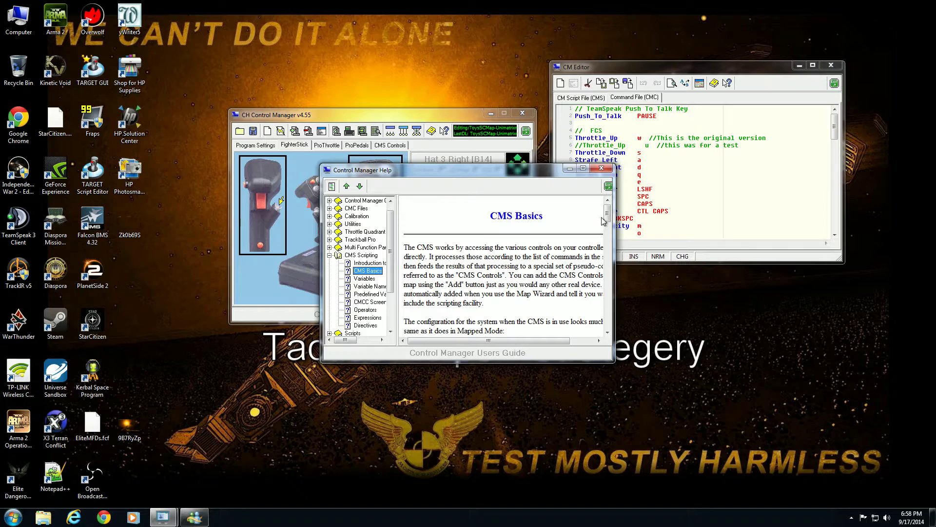
pyautogui.moveTo(604, 221); pyautogui.dragTo(607, 315)
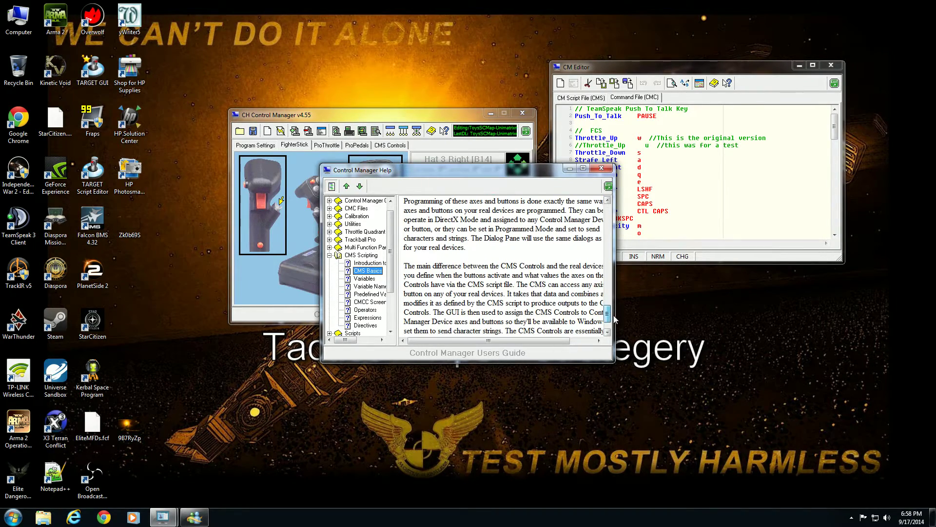
pyautogui.click(602, 169)
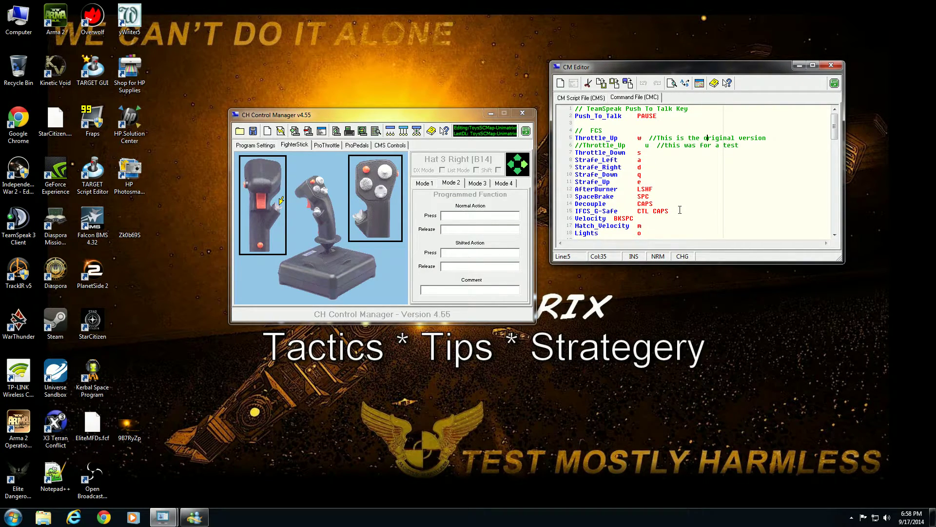
# - Scroll the command file down to line 79 and select Hat 3 Right's Normal Action Press field
pyautogui.scroll(-20, 717, 195)
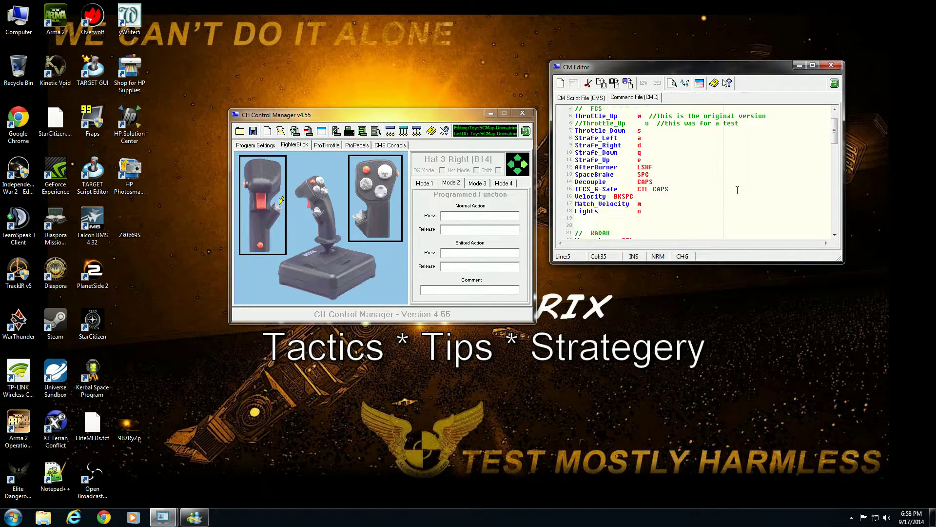
pyautogui.scroll(-1, 759, 200)
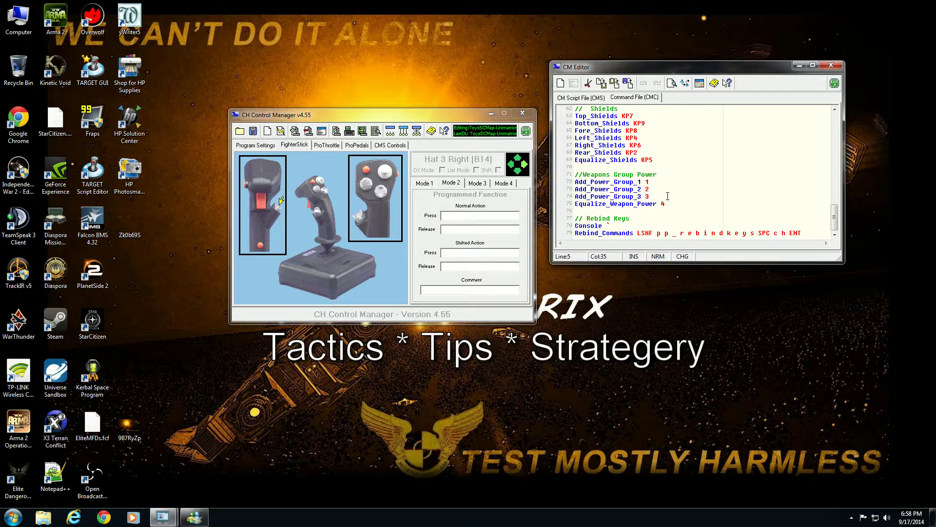
pyautogui.click(442, 218)
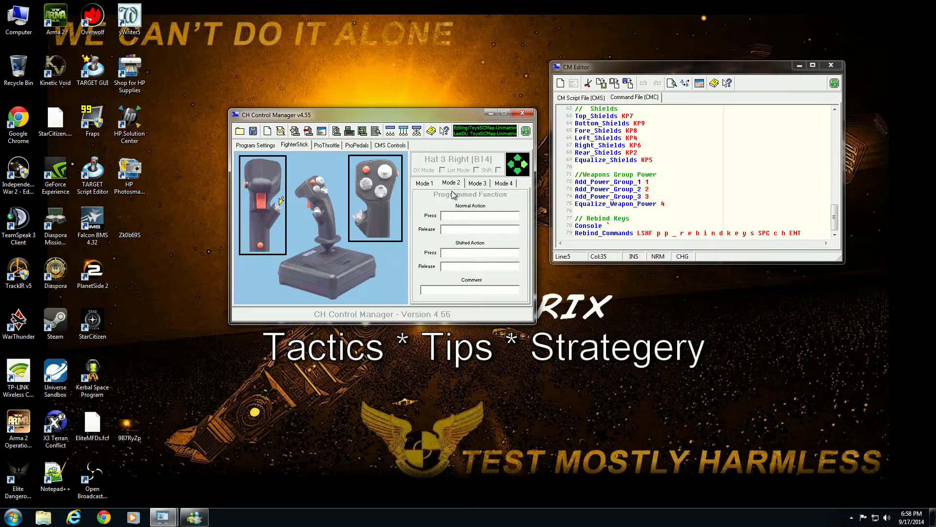
# - Enter Rebind_Commands as Hat 3 Right's Mode 2 Press and backtick the line 79 sequence
pyautogui.write('Rebind_Commands')
pyautogui.scroll(20, 638, 233)
pyautogui.click(634, 233)
pyautogui.scroll(-20, 633, 232)
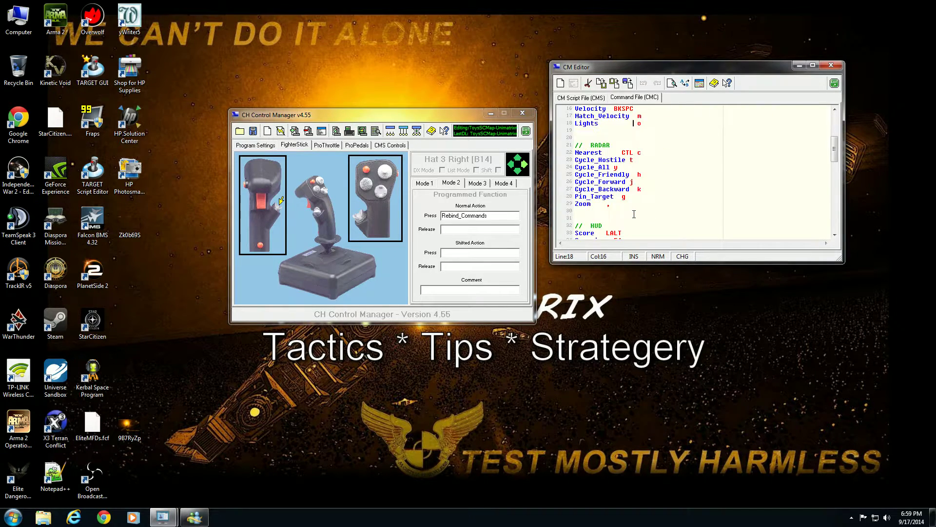
pyautogui.click(637, 232)
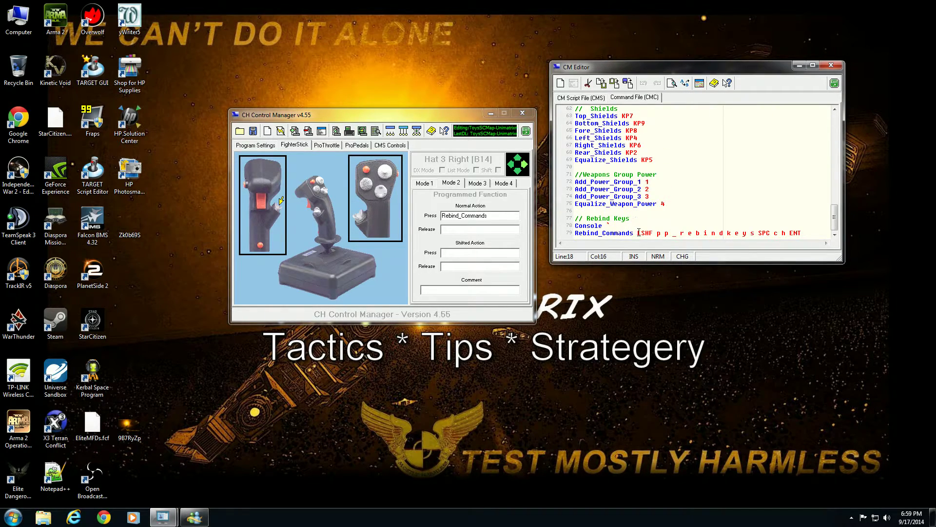
pyautogui.write('`')
pyautogui.click(815, 232)
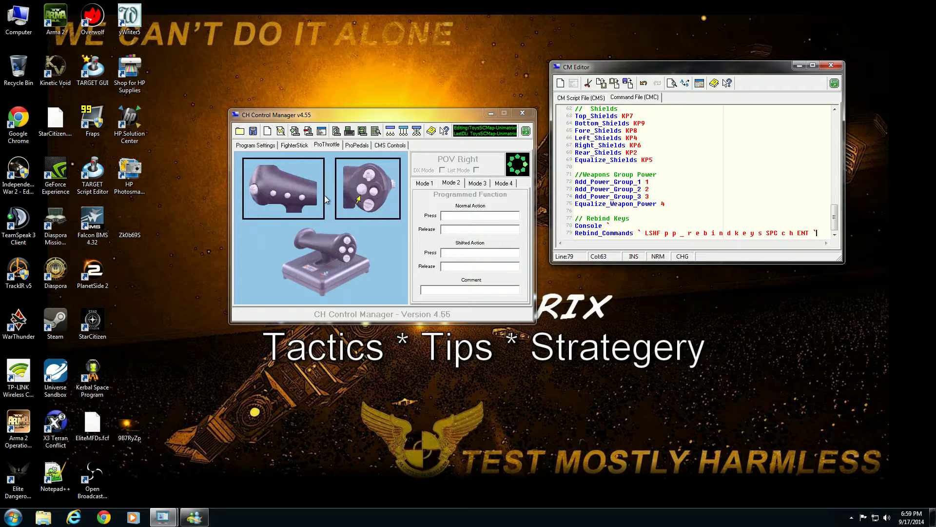
# - In Mode 1, enter 'Console + Rebind_Commands' as POV Up's press and 'Console' as its release
pyautogui.click(422, 185)
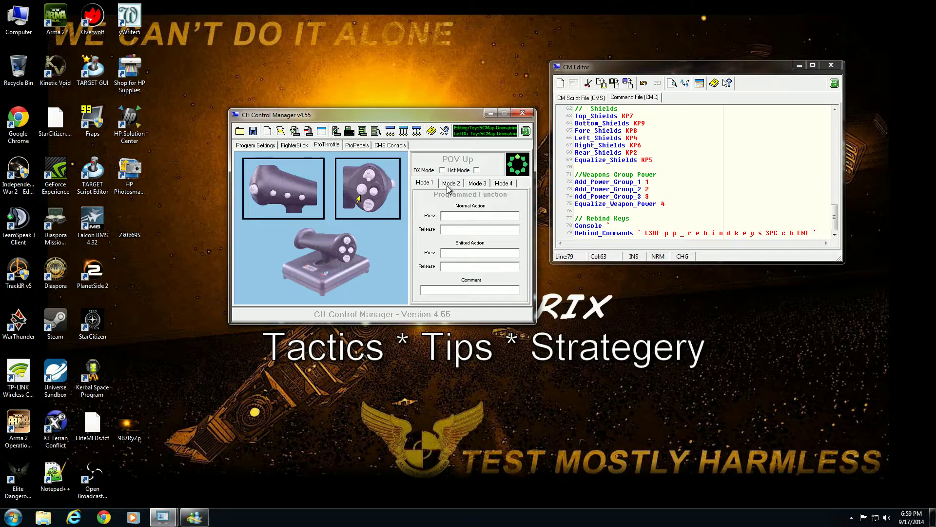
pyautogui.write('CO')
pyautogui.press('BackSpace')
pyautogui.write('onsole + Rebind_Commands + Conso')
pyautogui.press('BackSpace')
pyautogui.press('BackSpace')
pyautogui.press('BackSpace')
pyautogui.press('BackSpace')
pyautogui.press('BackSpace')
pyautogui.press('BackSpace')
pyautogui.press('BackSpace')
pyautogui.press('BackSpace')
pyautogui.write('Co')
# - Overwrite ToysSCMap-Unimatrixmod.map with the current map, then download it to the controllers successfully
pyautogui.click(253, 132)
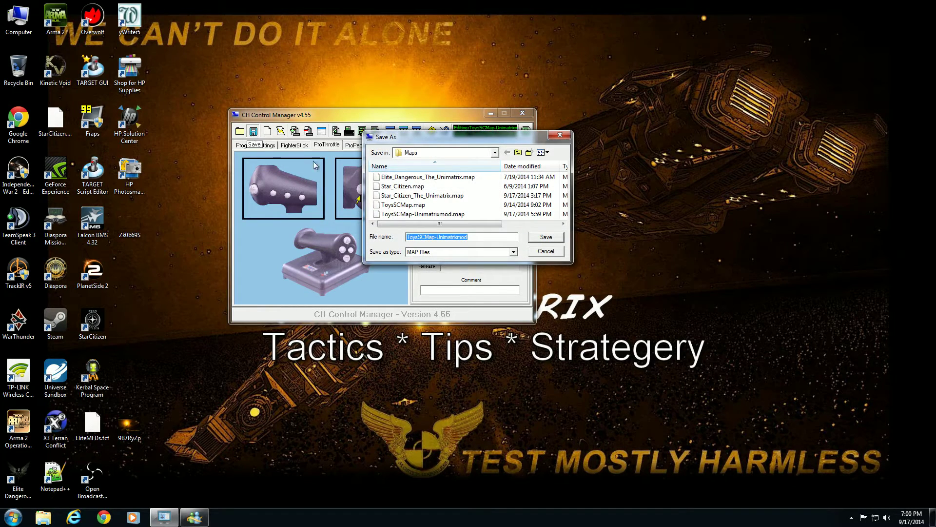
pyautogui.click(545, 238)
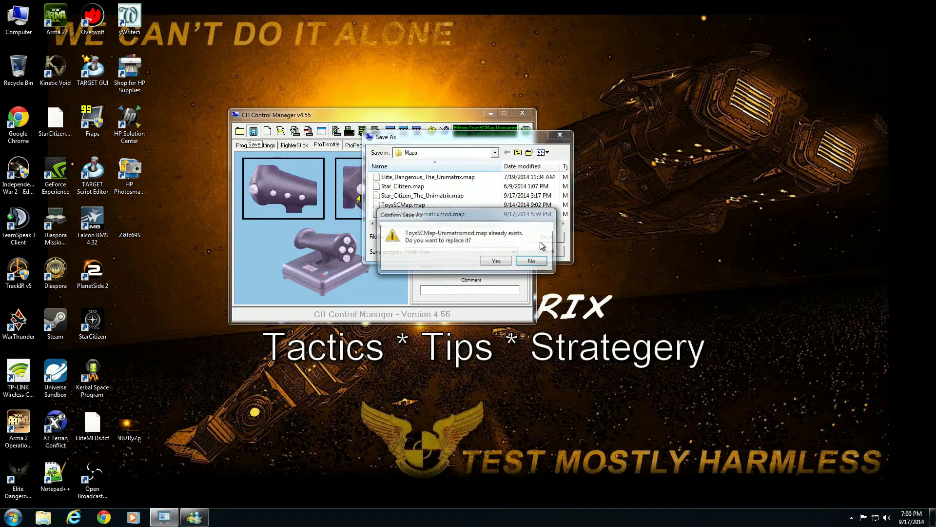
pyautogui.click(496, 262)
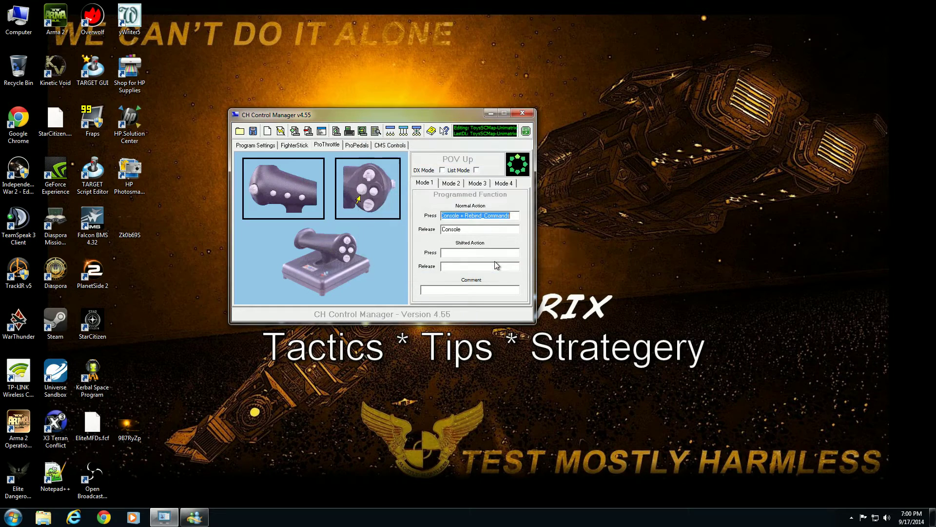
pyautogui.click(340, 133)
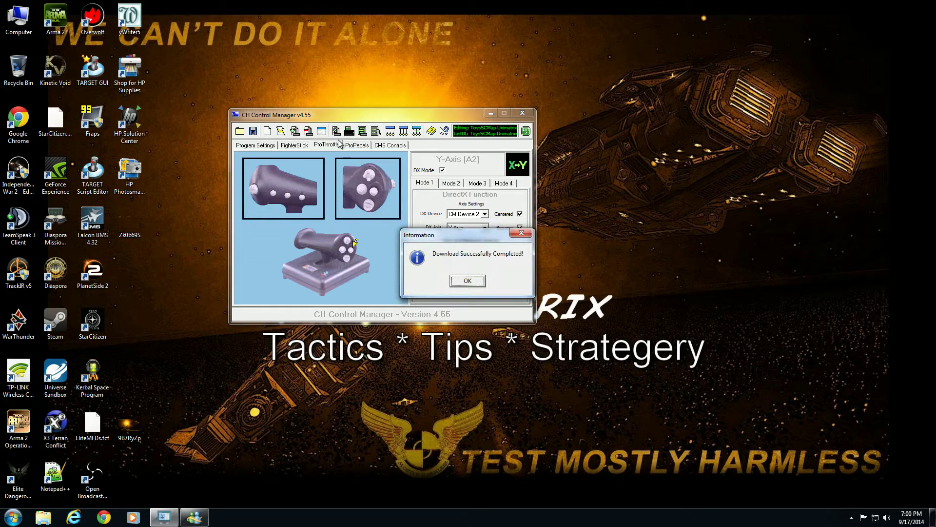
pyautogui.click(467, 282)
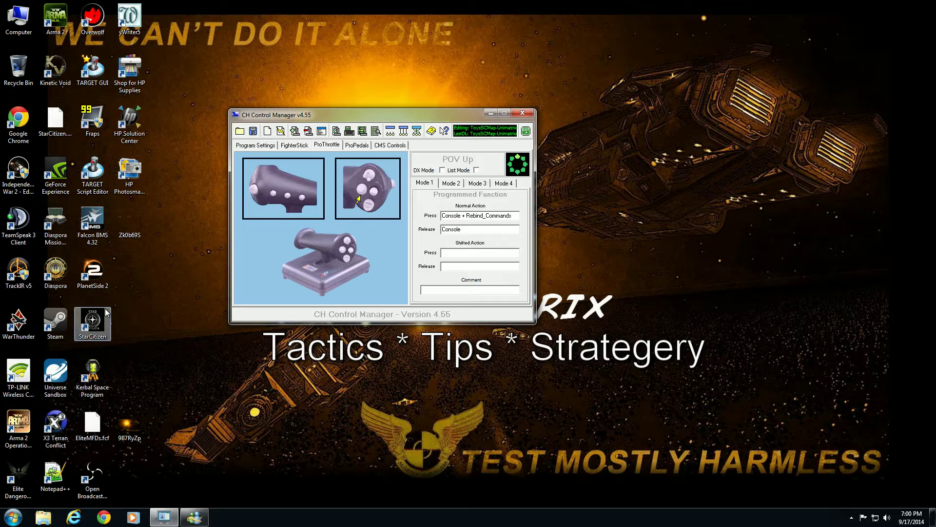
# - Switch to the CMS Controls page showing the CMS button and axis grids
pyautogui.click(390, 145)
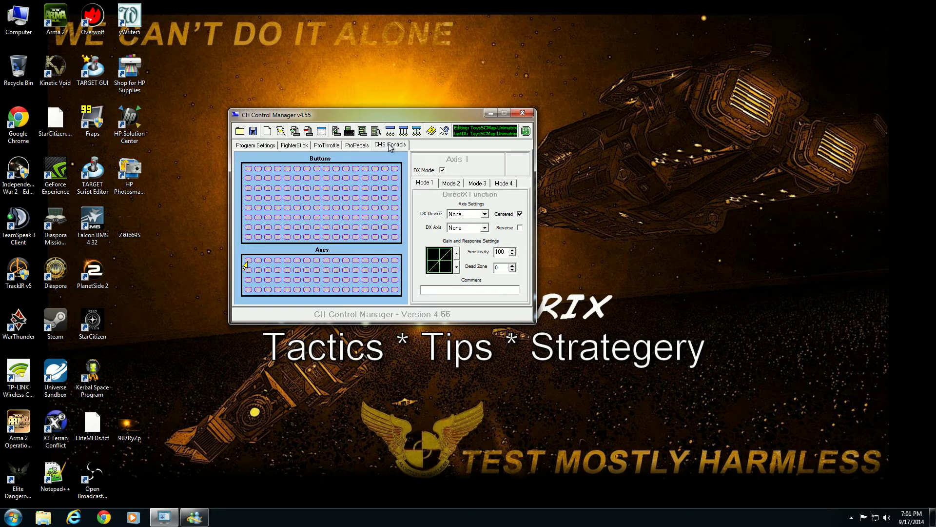